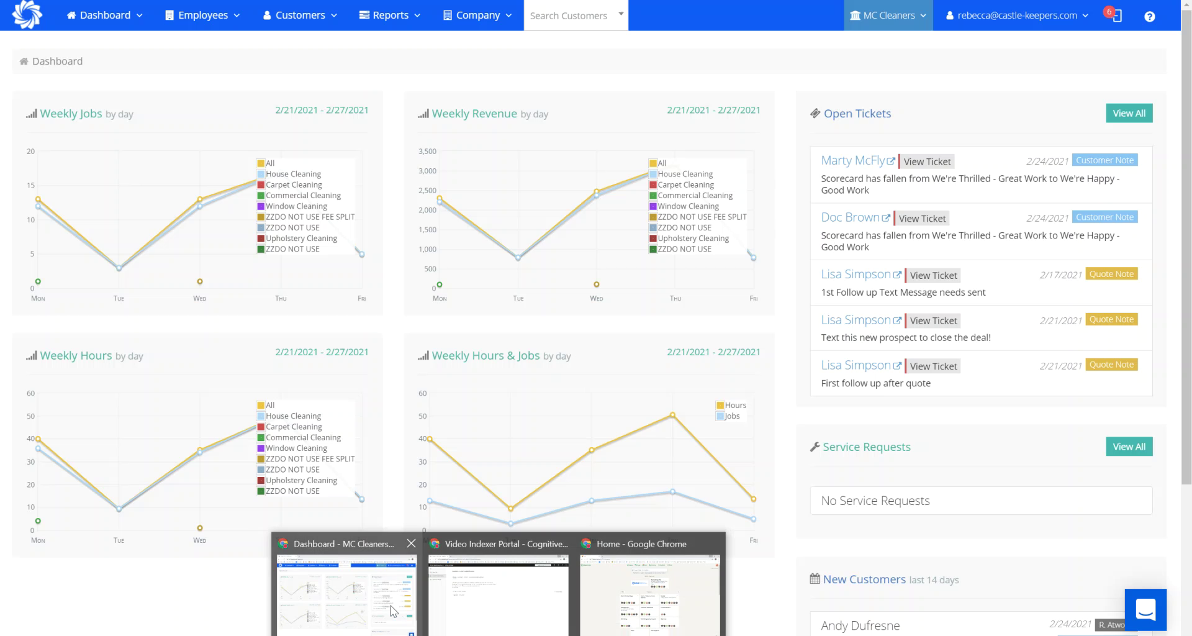
Step: Switch from the Word notes to the Maid Central dashboard in Chrome
click(394, 610)
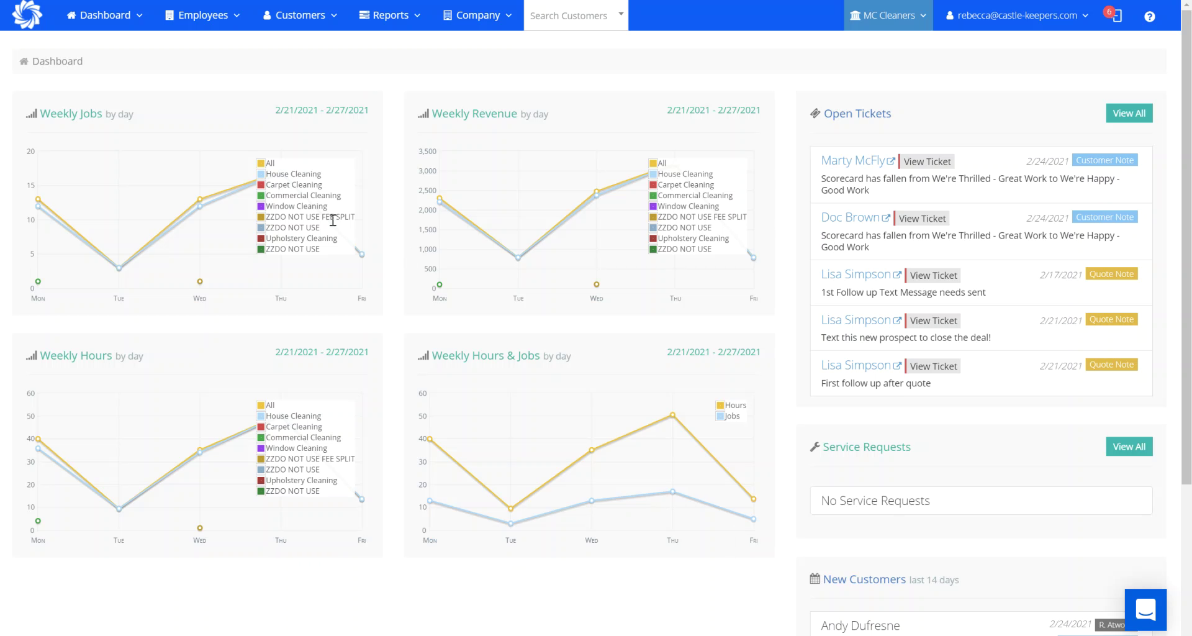
Step: Open the Charge Customers report from Company > Invoicing & Payroll > All Reports
click(478, 15)
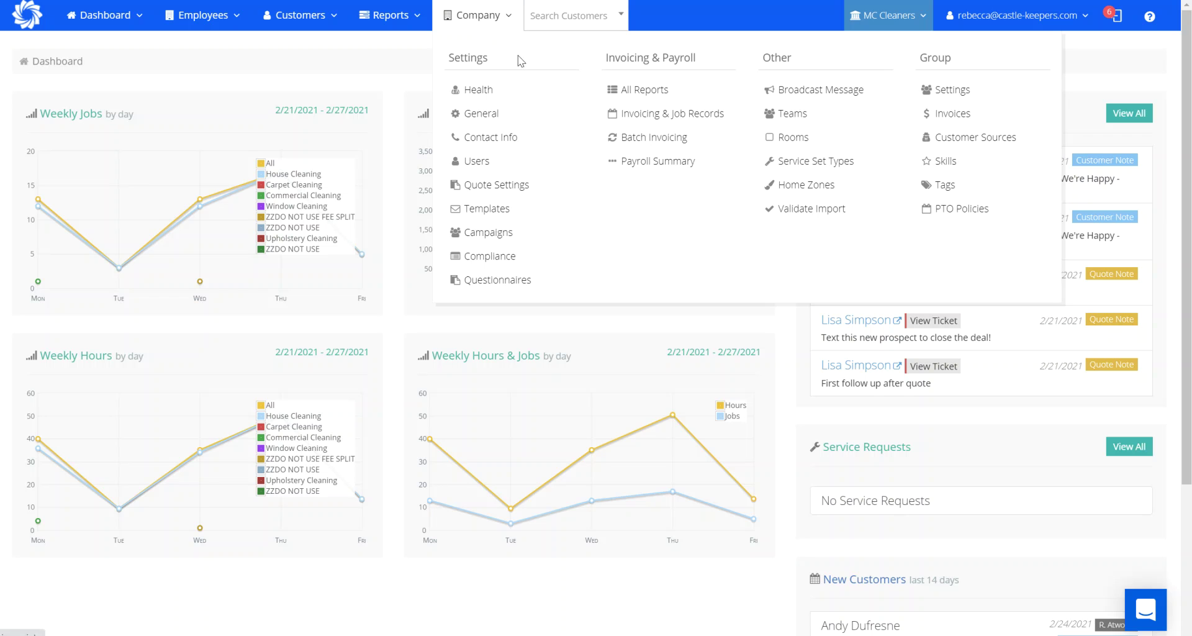
click(645, 93)
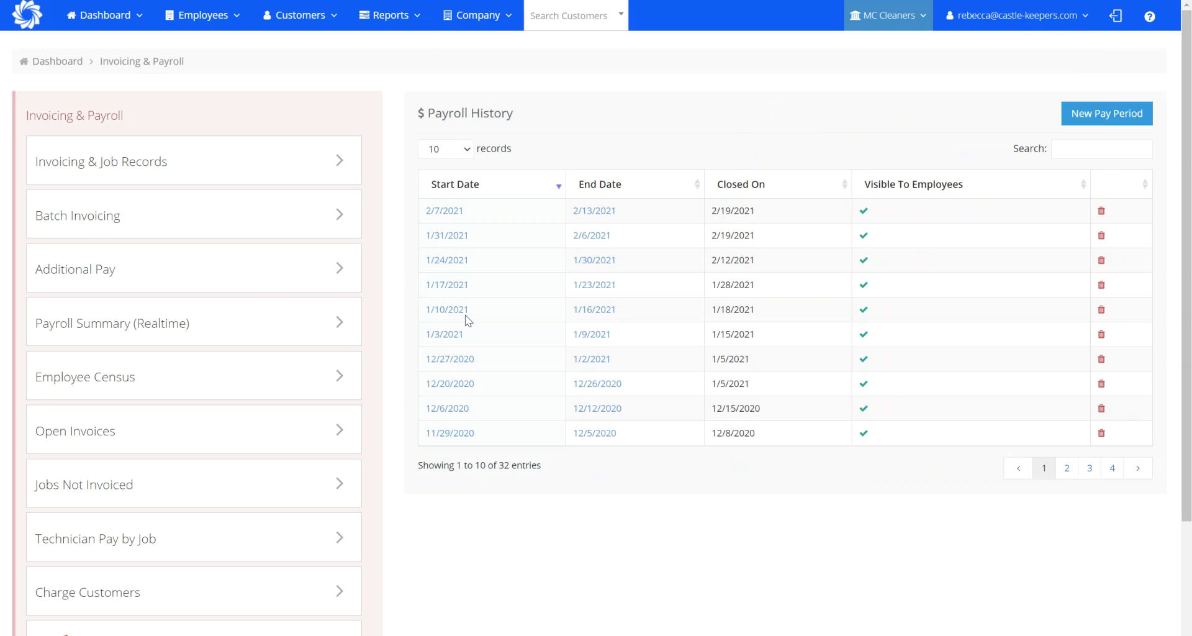
click(133, 591)
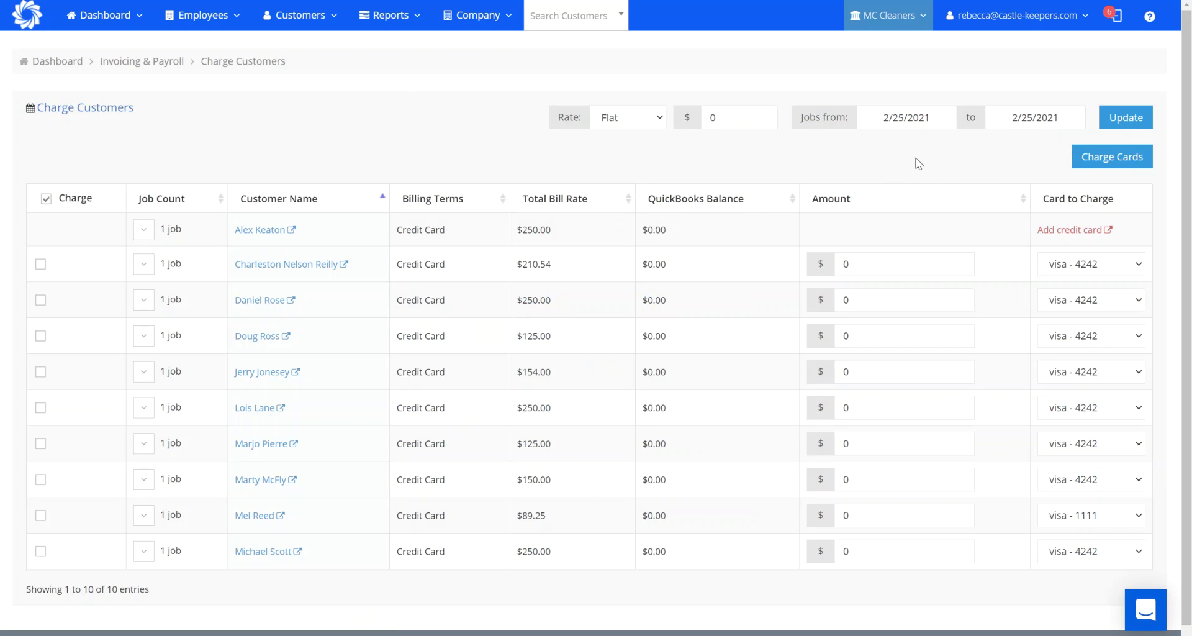
Step: Set the jobs date to February 26 and refresh, listing three credit-card customers
click(938, 118)
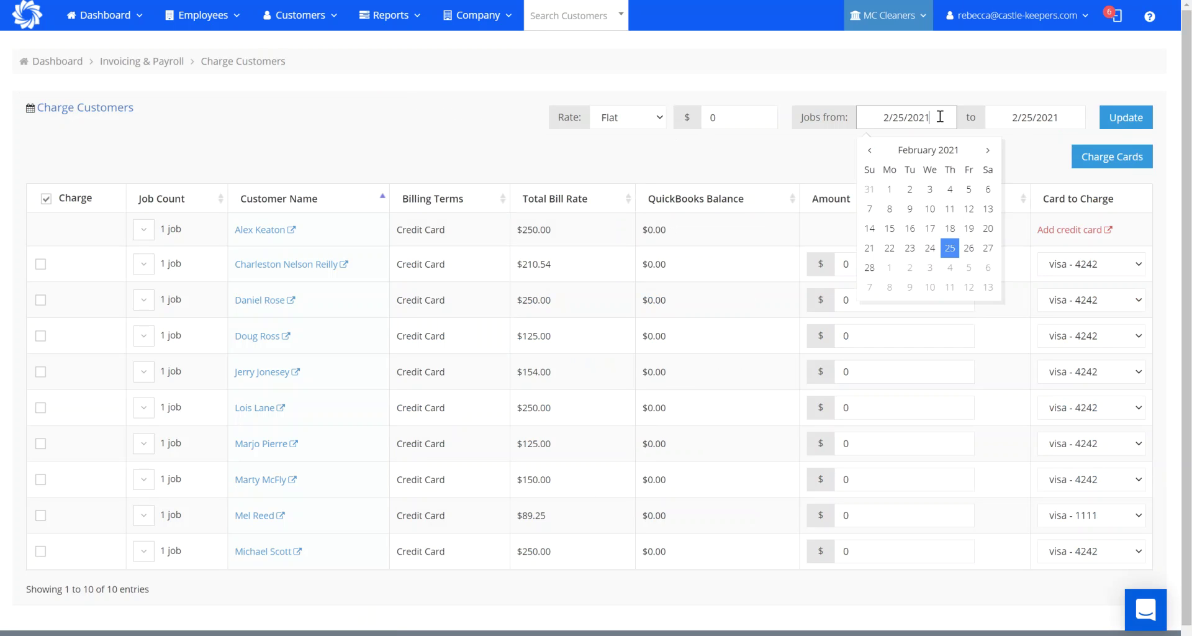
click(970, 248)
click(1124, 118)
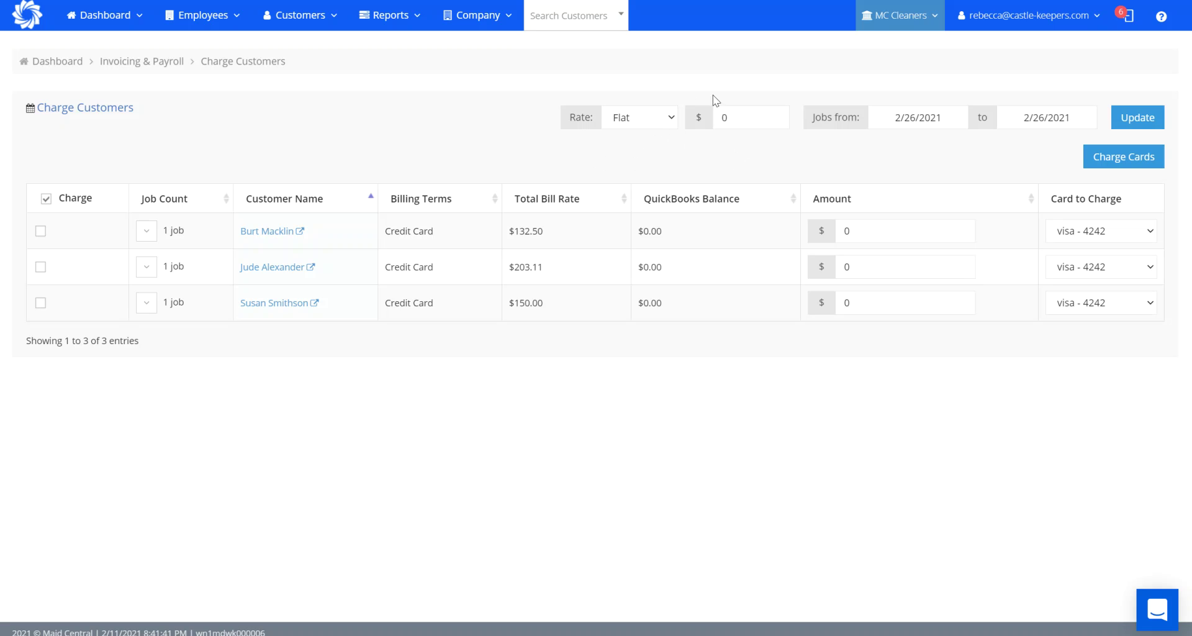
click(726, 124)
Step: Apply a flat rate of 50.00 so each of the three customers gets a $50 amount
key(BackSpace)
text(50.00)
click(1139, 119)
Step: Change the rate to 100 Percent, giving amounts of 132.5, 203.11 and 150
click(670, 117)
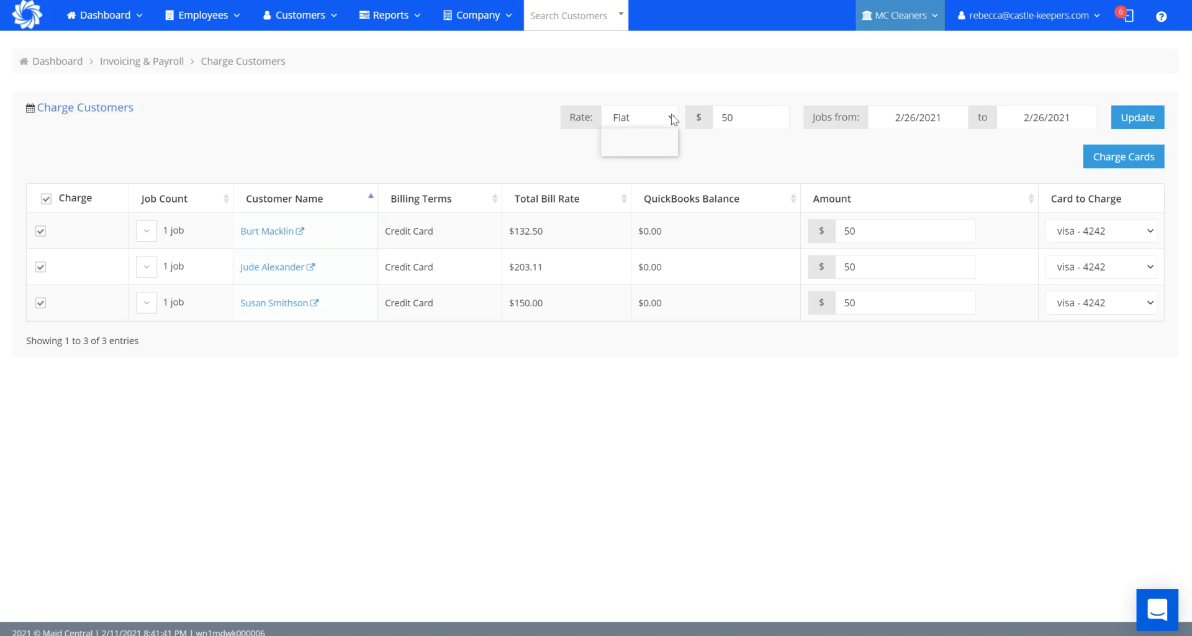
click(653, 147)
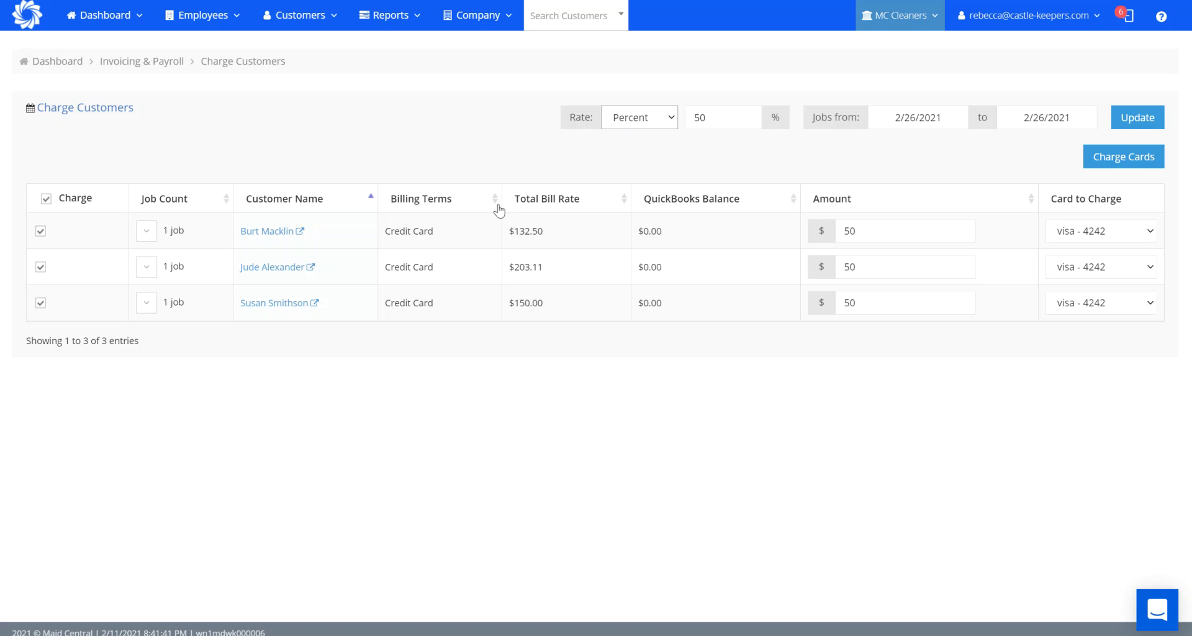
drag(715, 117, 700, 118)
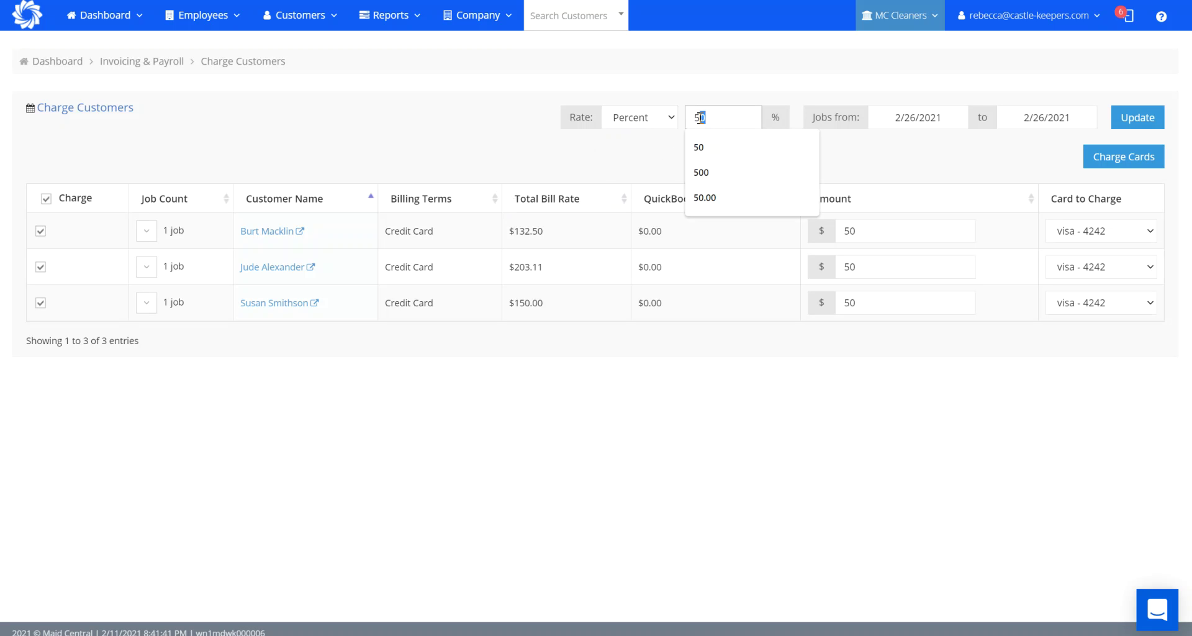
key(BackSpace)
key(BackSpace)
text(100)
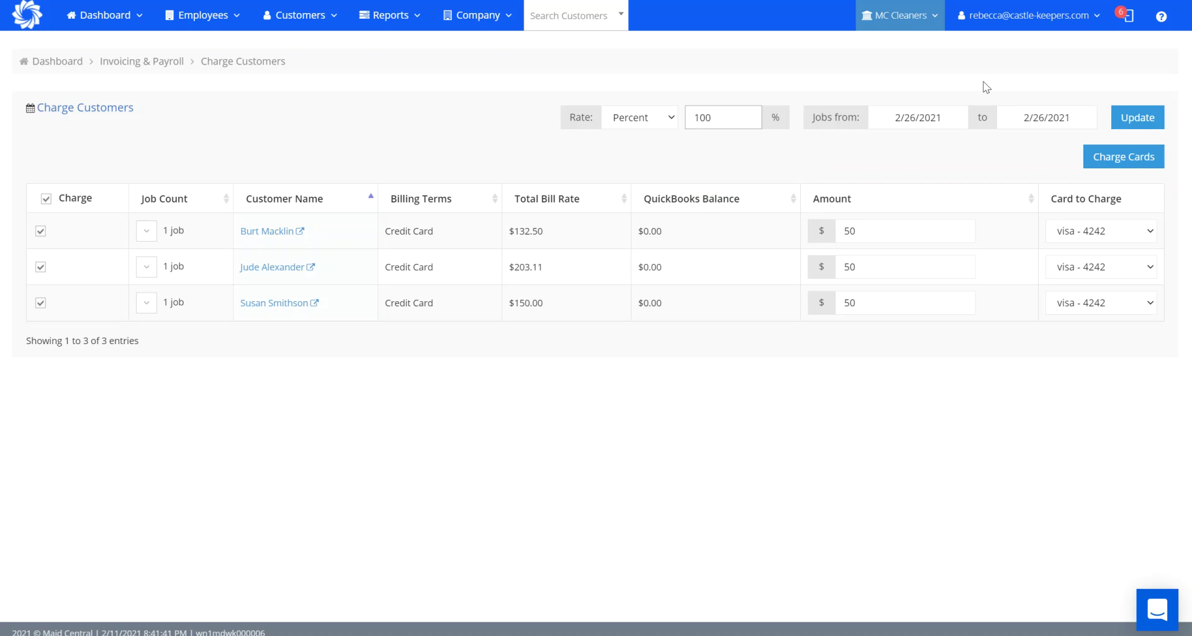
click(1131, 113)
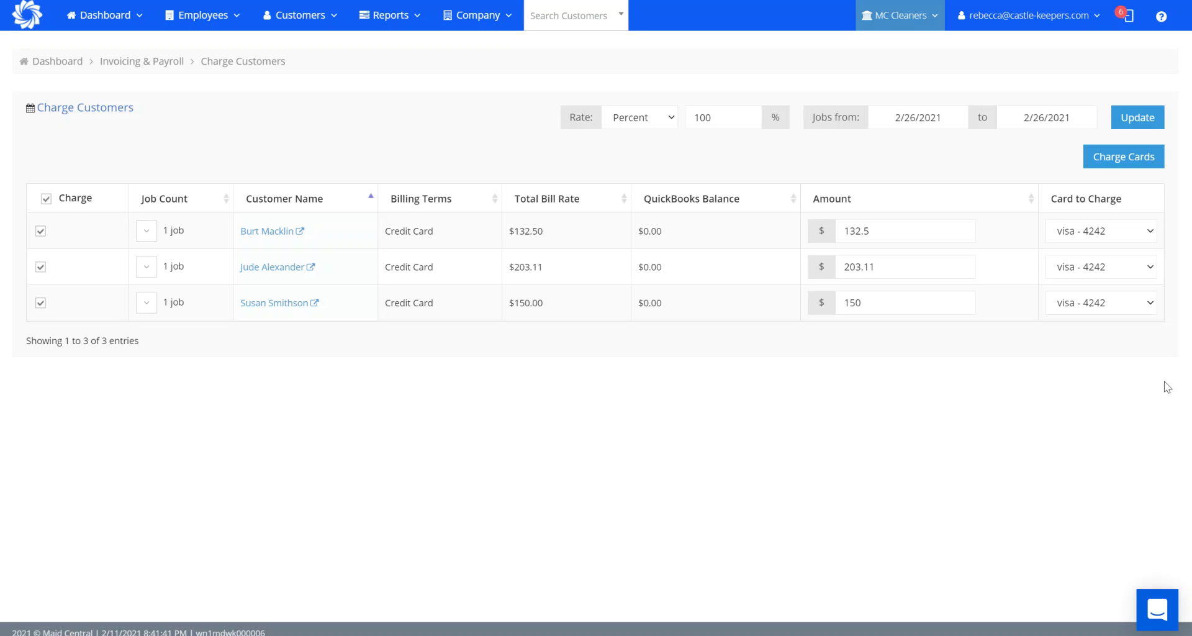
Step: Charge the three ticked customers' cards and confirm the charge
click(1119, 159)
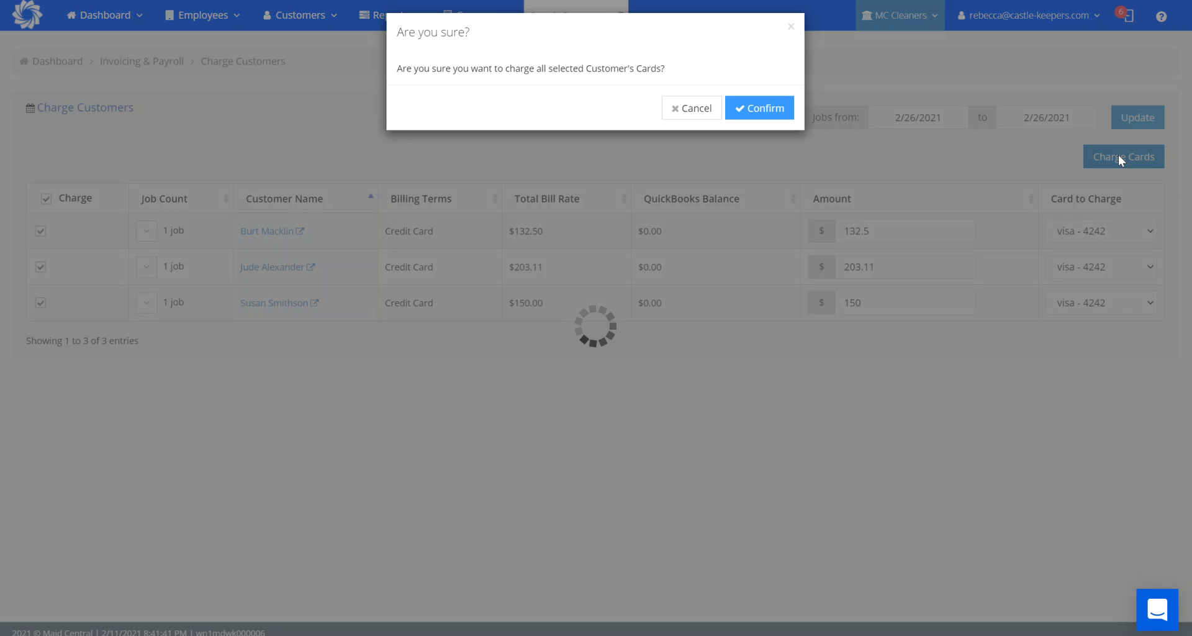
click(753, 117)
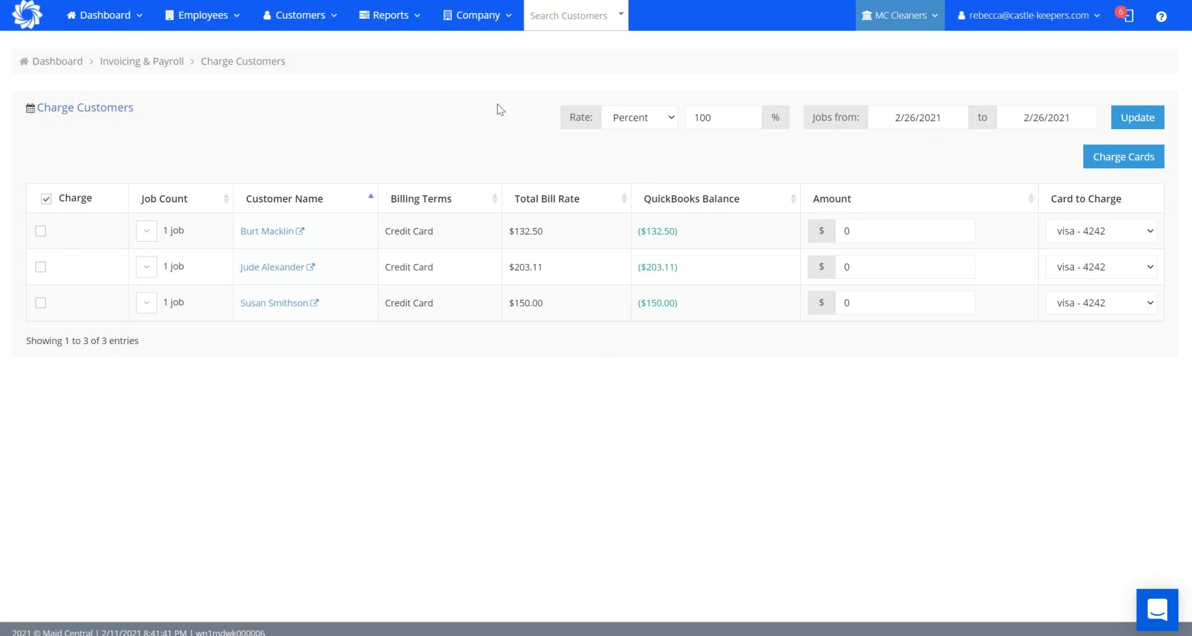
click(476, 16)
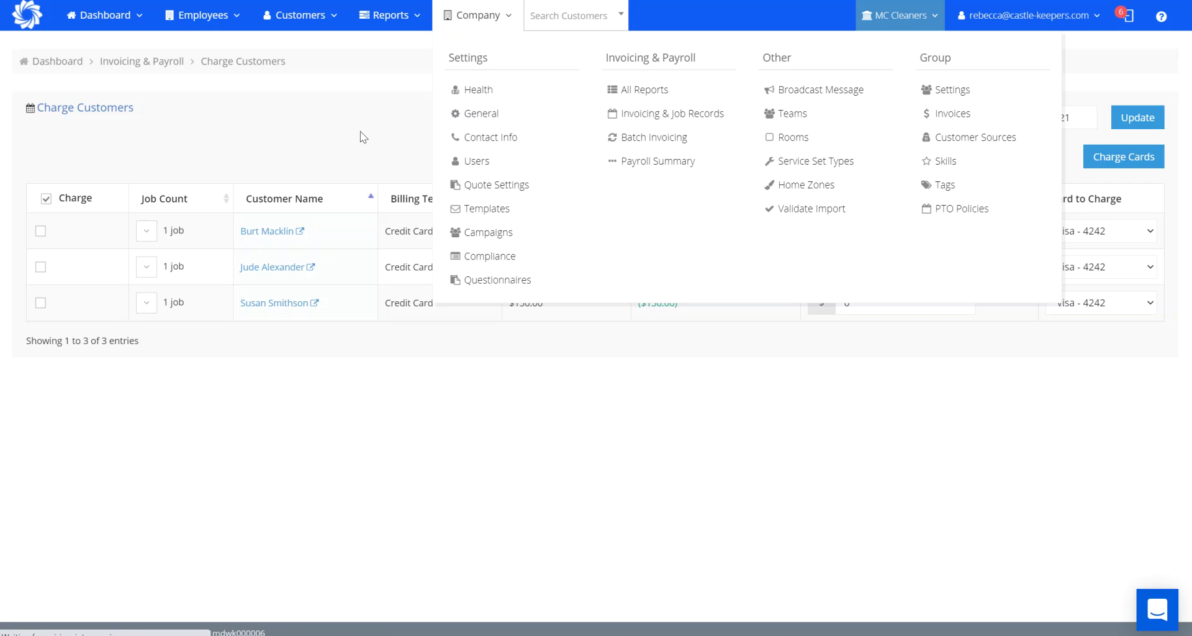
click(390, 132)
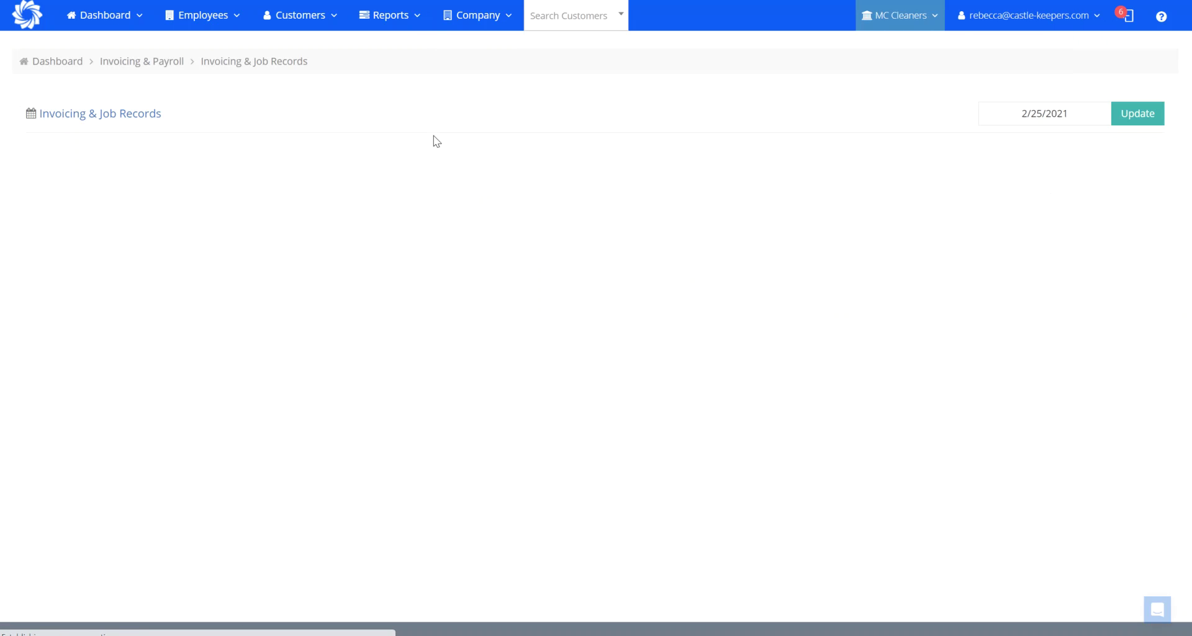
click(1080, 110)
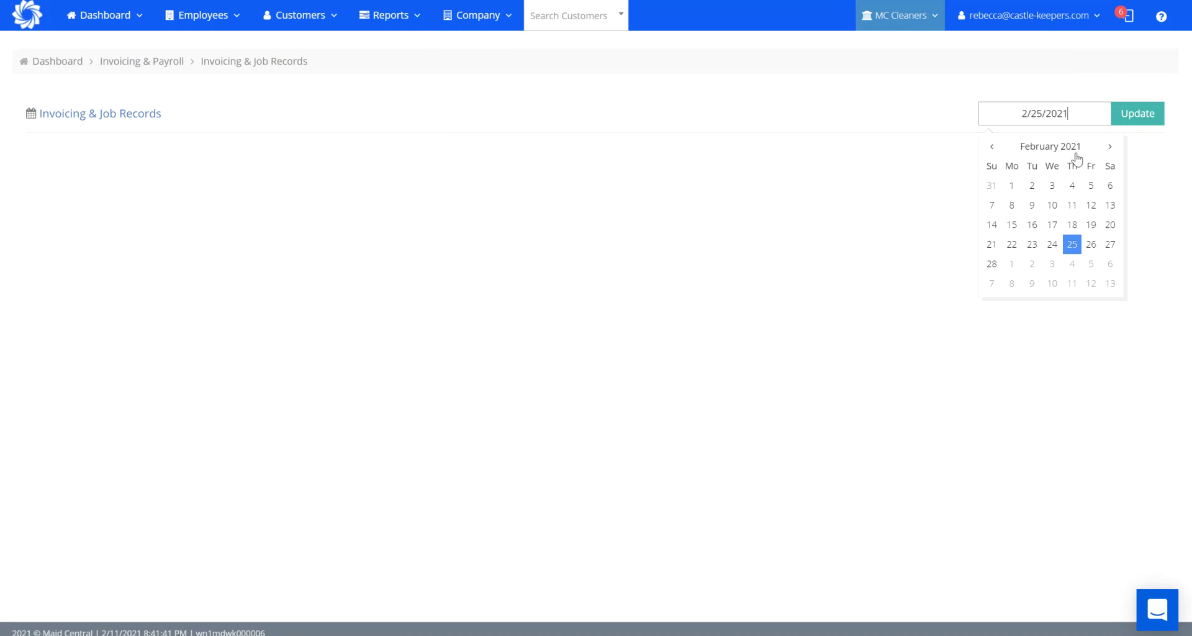
click(1091, 244)
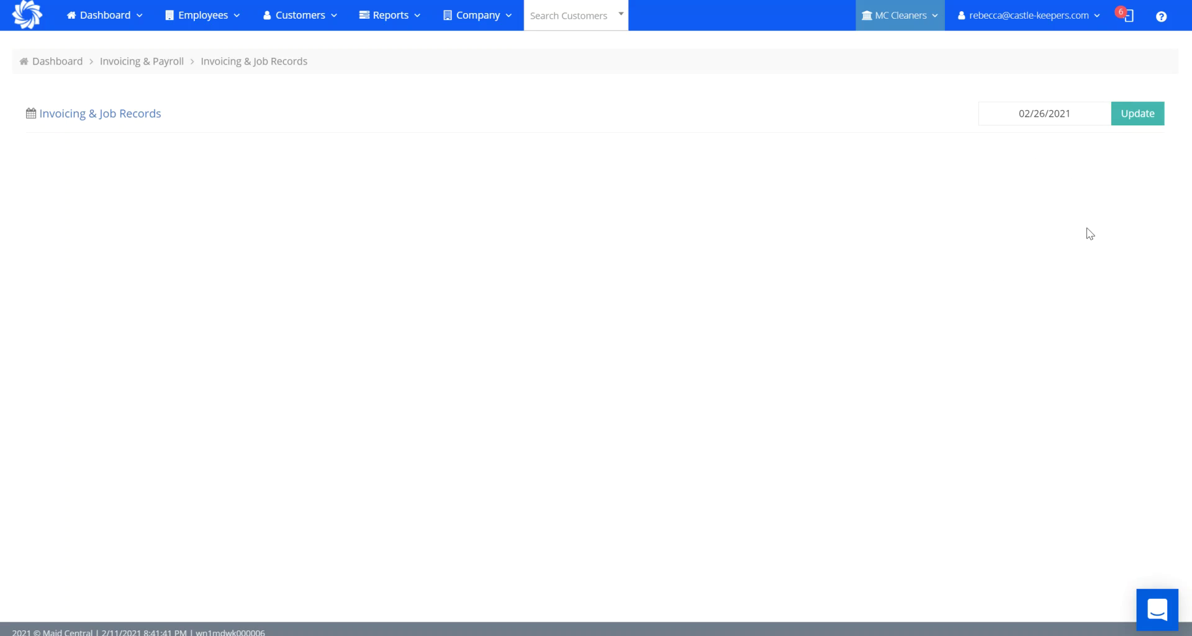
click(1132, 123)
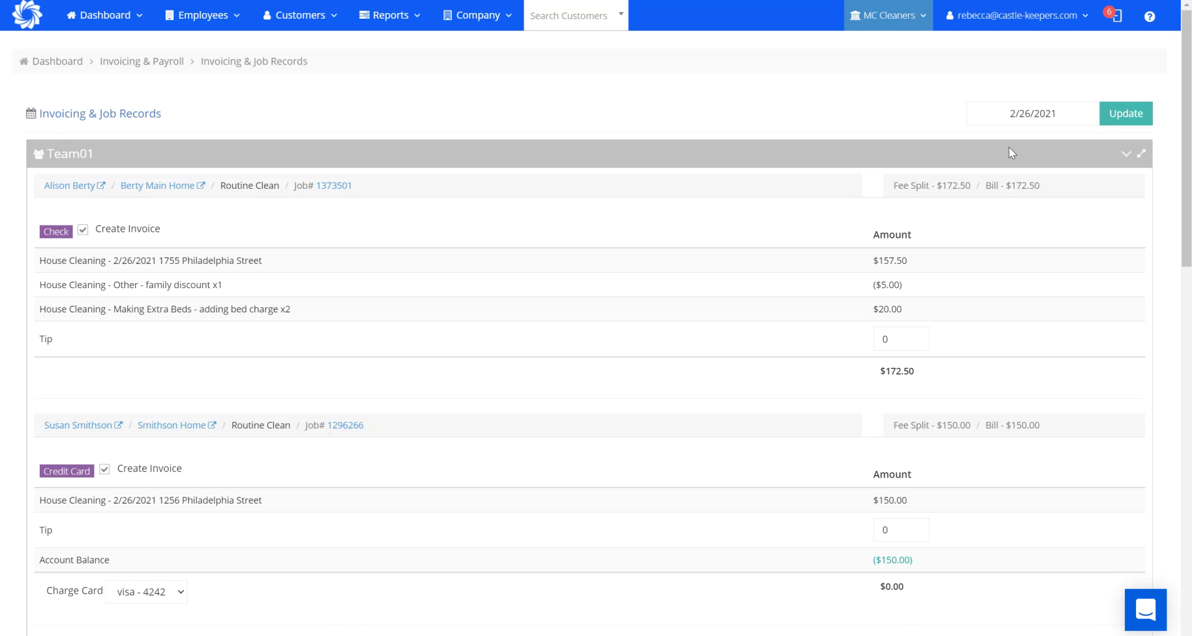
drag(1189, 154, 1190, 296)
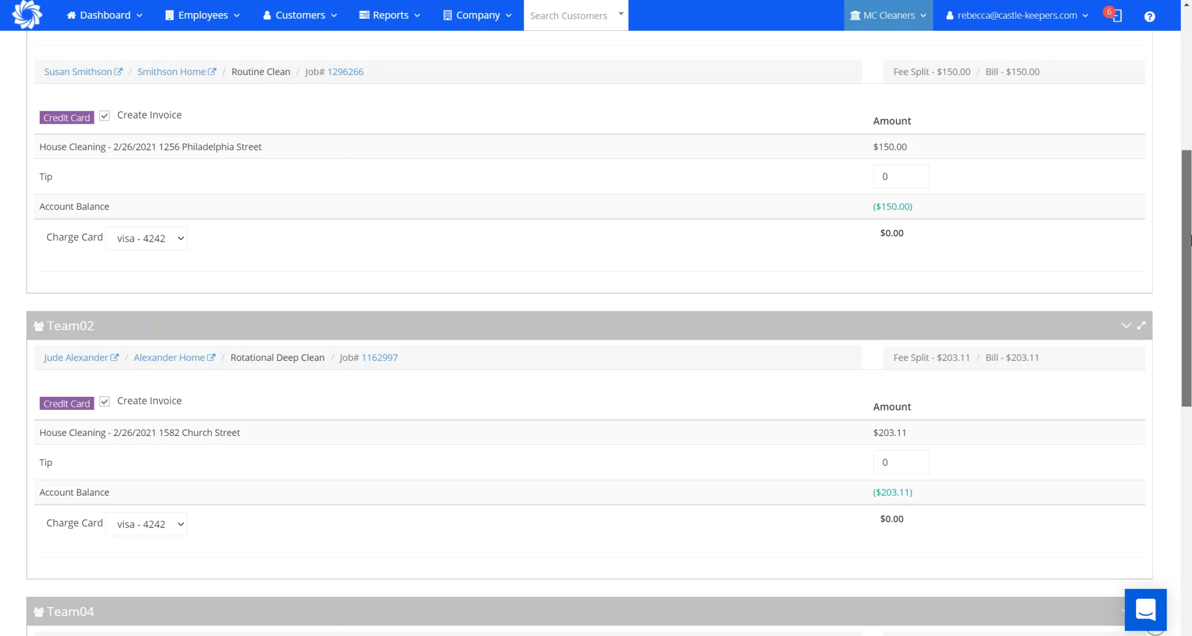
drag(1189, 239, 1189, 245)
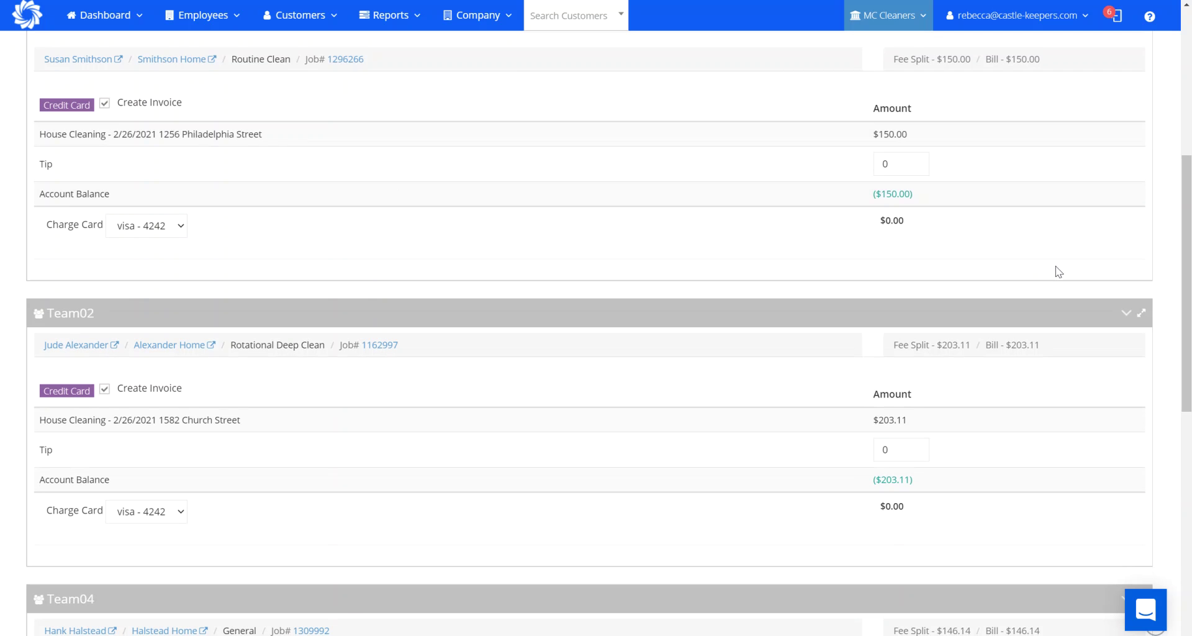
drag(1191, 252, 1190, 495)
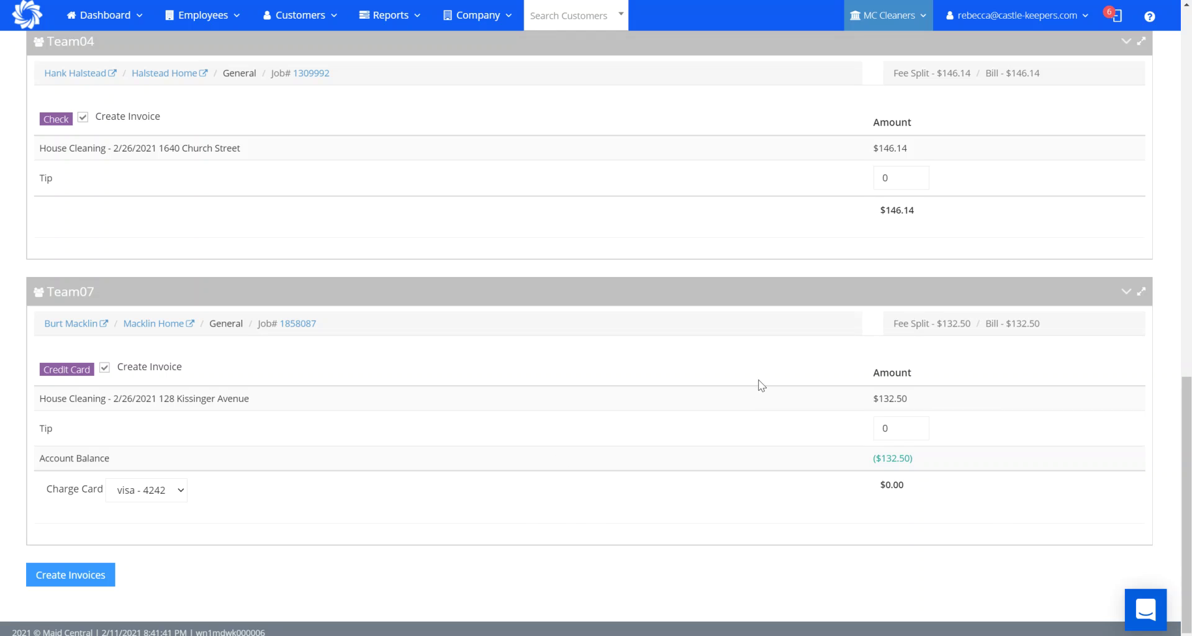
scroll(977, 397, up, 15)
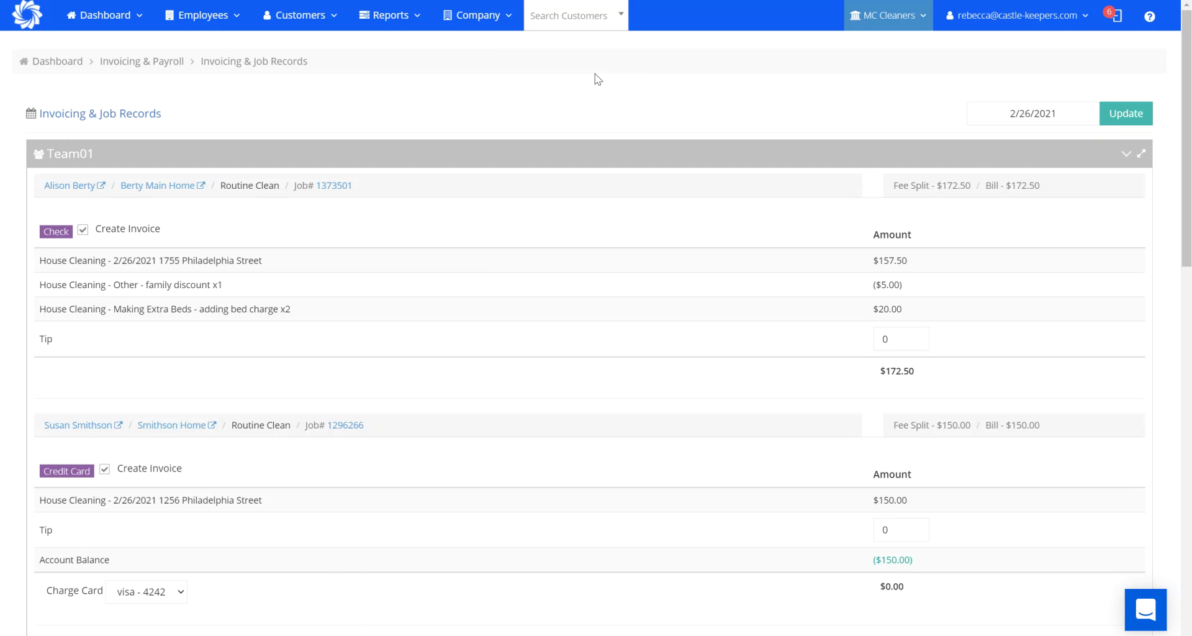
Step: Return to the Charge Customers report via Company > All Reports
click(477, 19)
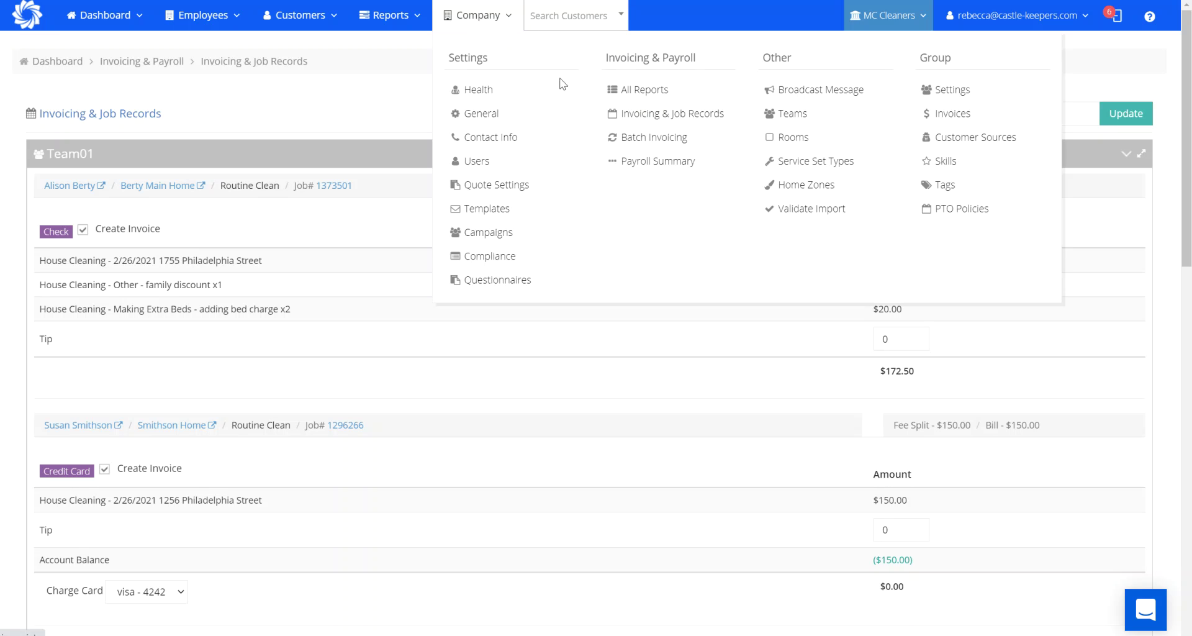
click(643, 91)
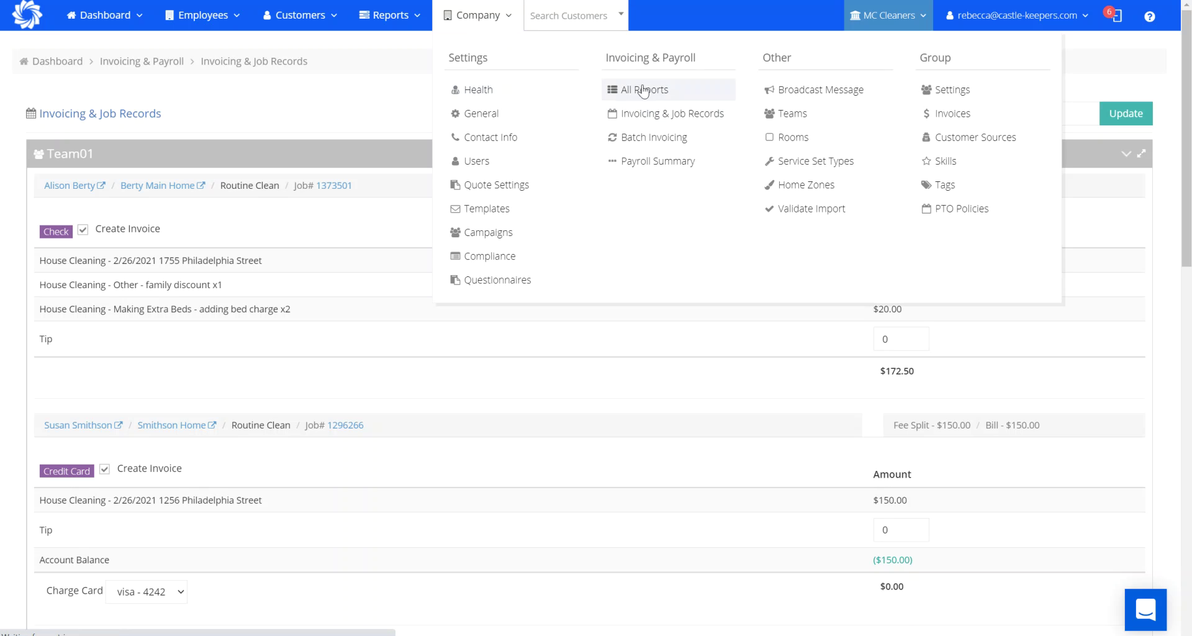
click(643, 91)
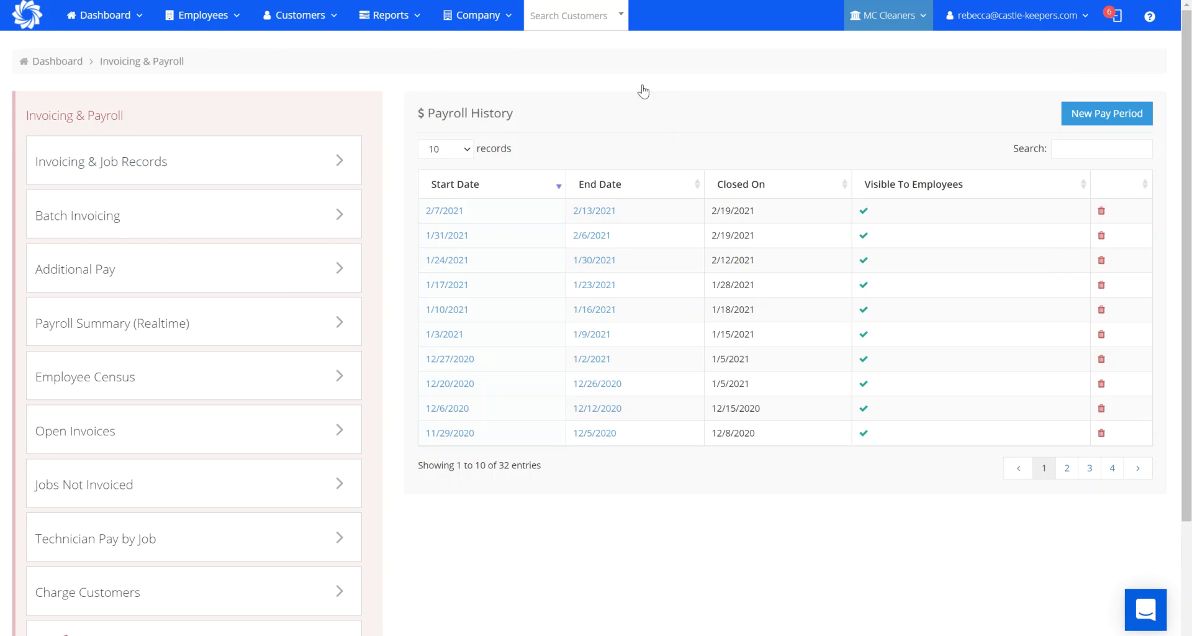
click(159, 593)
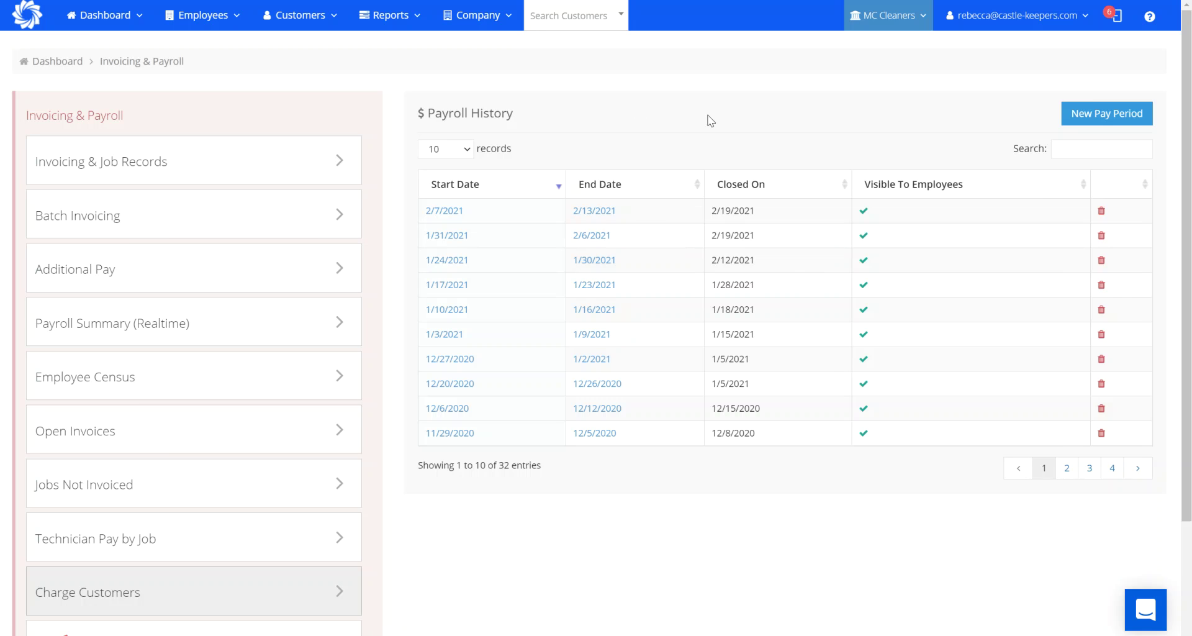
Step: Set the jobs date range to 3/1/2021 through 3/31/2021 and refresh the report
click(941, 118)
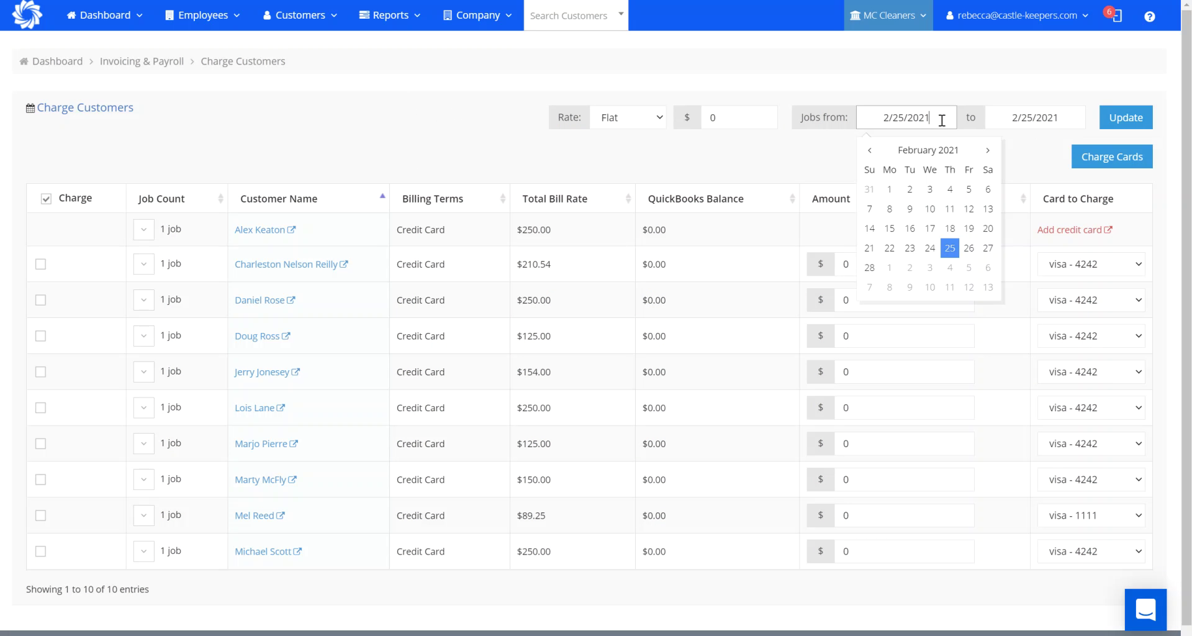
click(889, 267)
click(1071, 121)
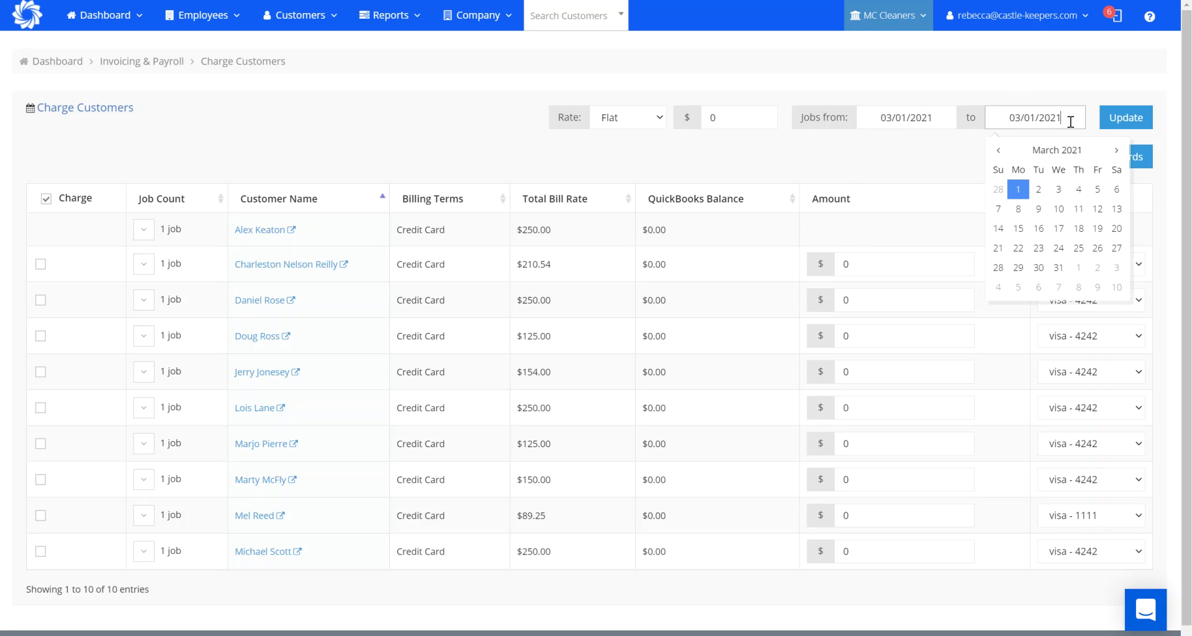
click(1058, 268)
click(1083, 15)
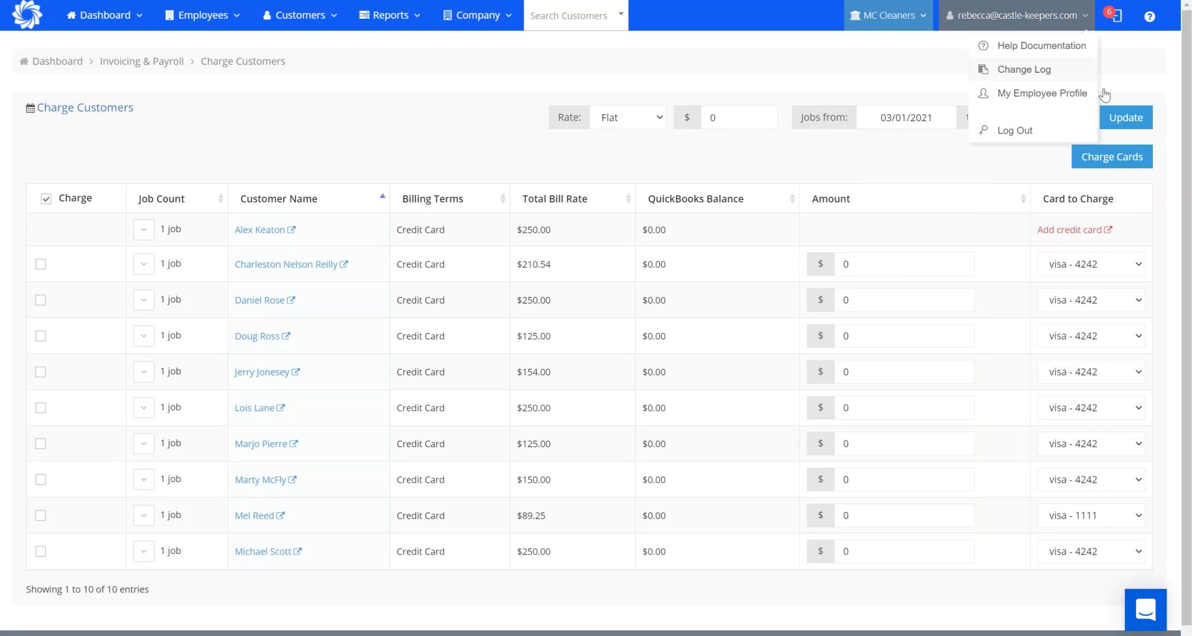
click(1126, 124)
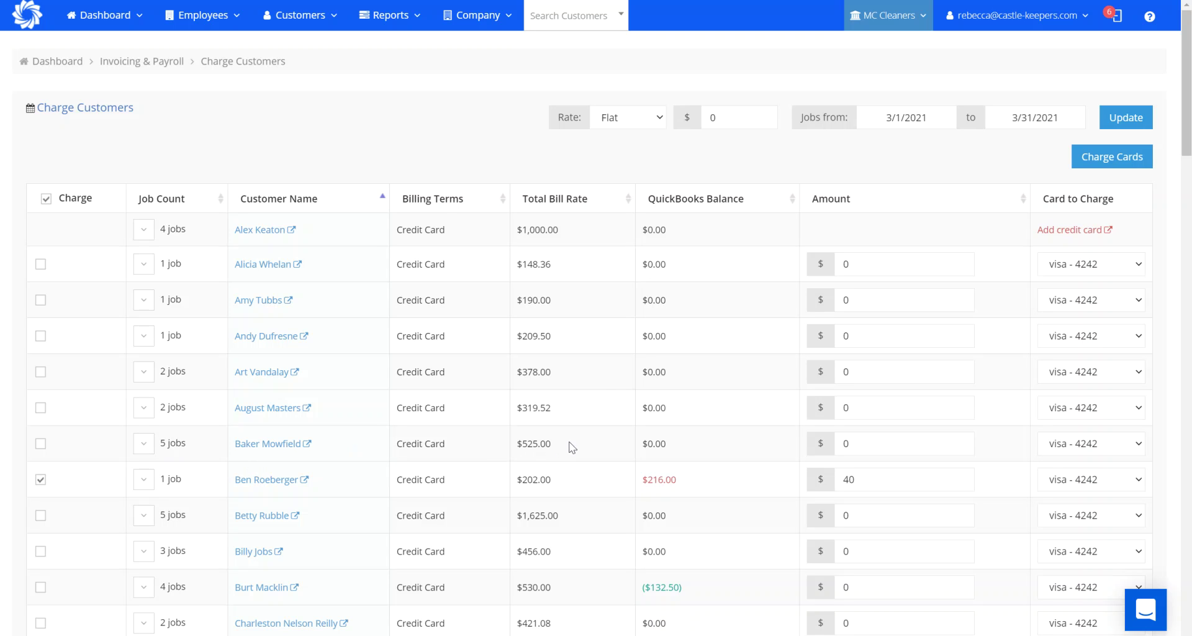
Step: Switch the March report to a 100 Percent rate, filling amounts for customers with cards
click(660, 119)
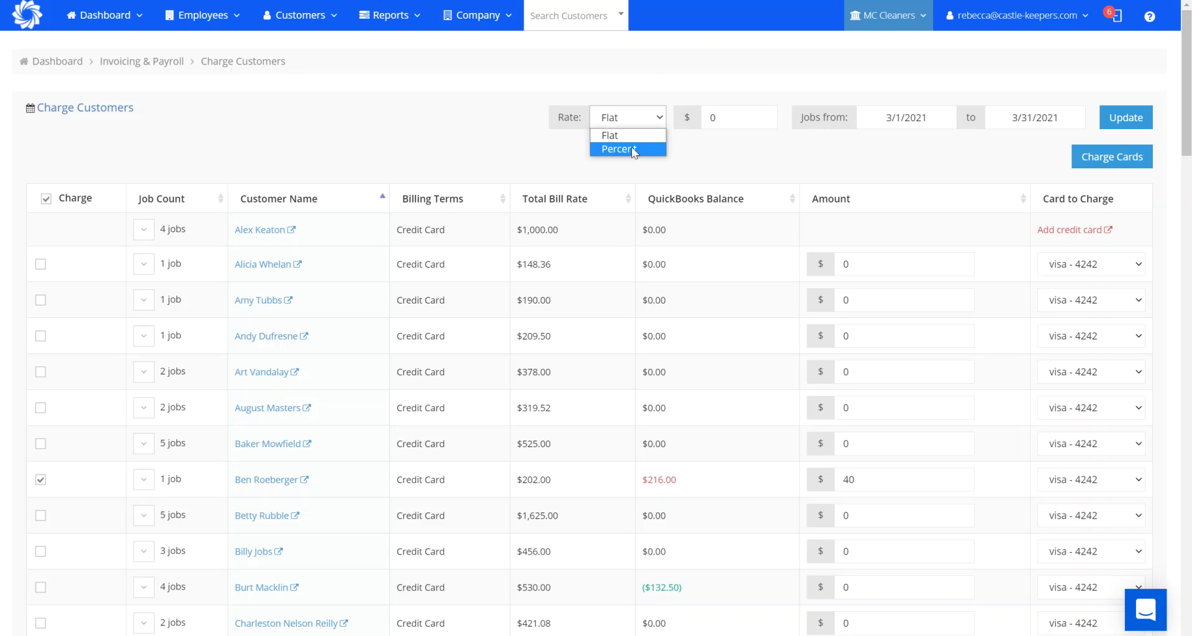
click(632, 150)
click(681, 118)
text(100)
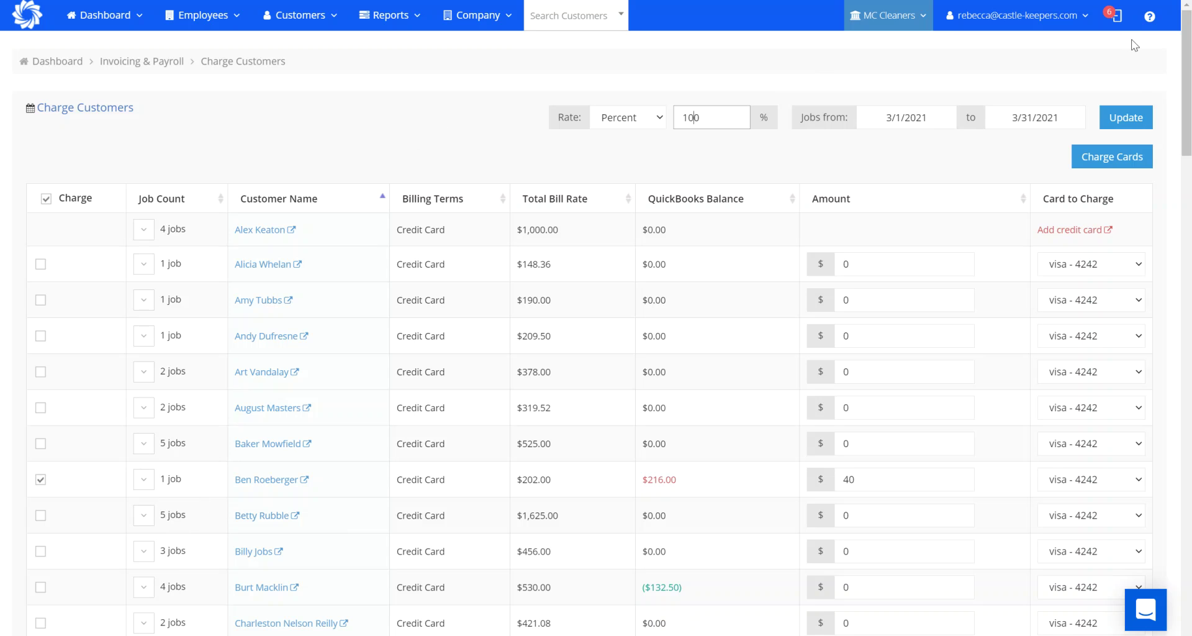
click(1127, 117)
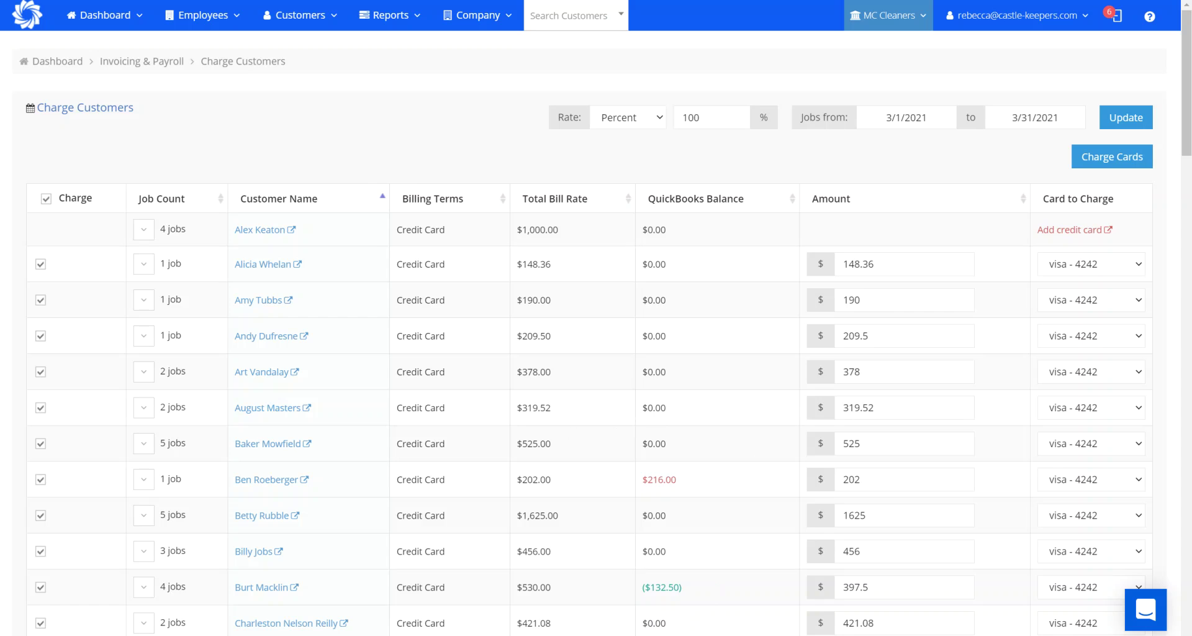
Step: Return to the Word document titled Charge Customers Report with Alt+Tab
key(alt+Tab)
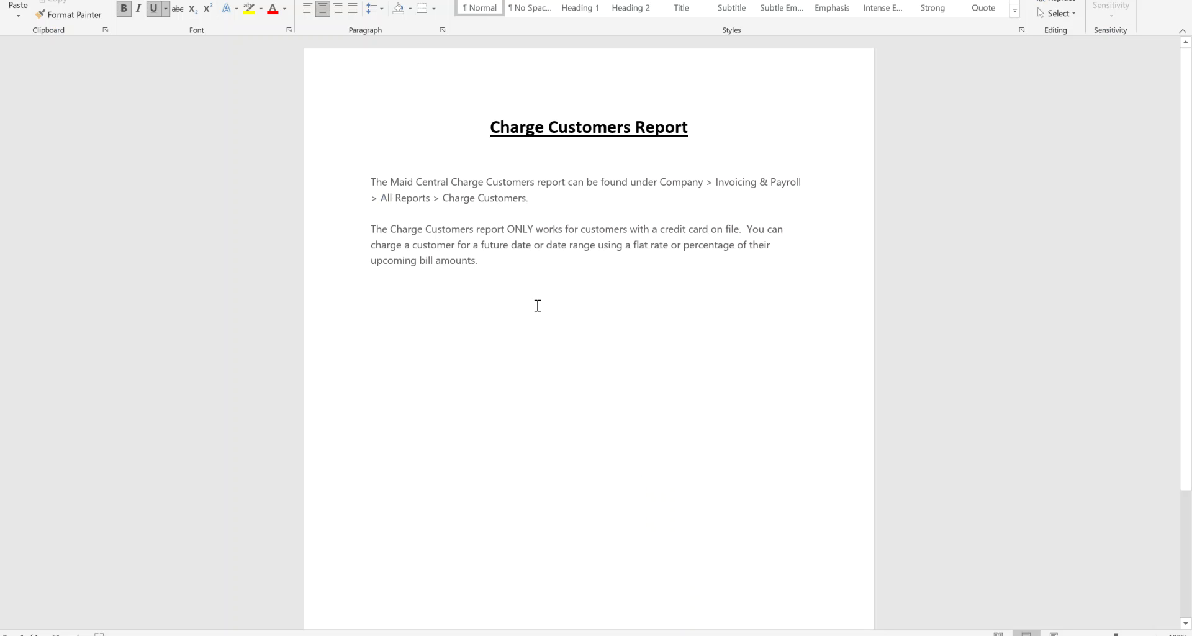